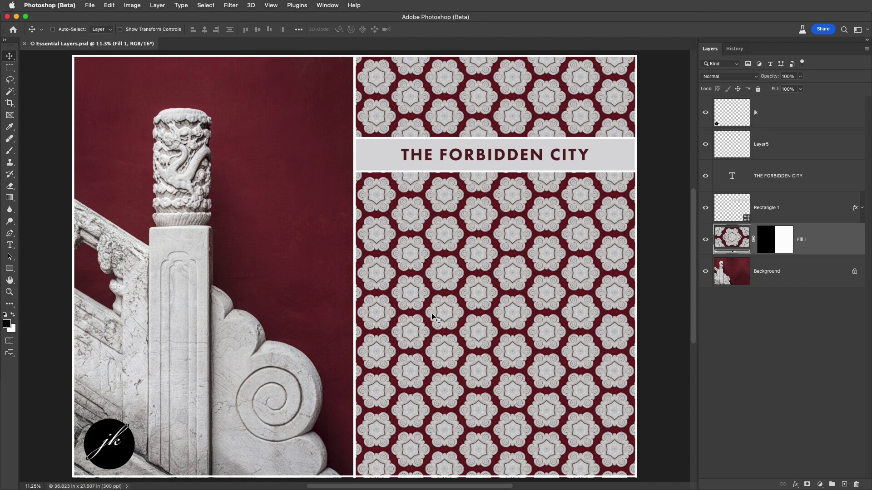
Step: Unlock the Background photo into Layer 0, then test-move and restack it
left_click(854, 272)
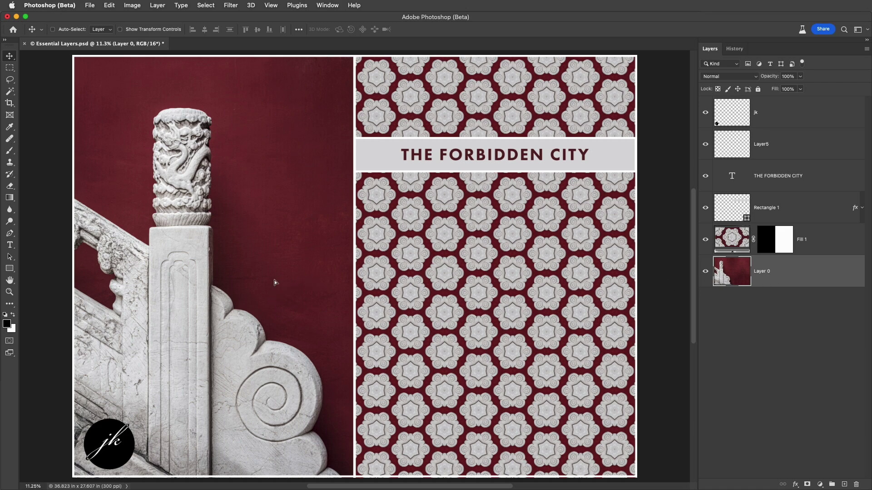
mouse_move(273, 282)
left_mouse_down()
mouse_move(296, 239)
mouse_move(326, 248)
mouse_move(319, 263)
mouse_move(296, 266)
mouse_move(270, 295)
left_mouse_up()
mouse_move(777, 272)
left_mouse_down()
mouse_move(774, 226)
mouse_move(771, 281)
left_mouse_up()
Step: Rename Layer 0 to 'photo'
double_click(764, 273)
type("photo")
key("Return")
Step: Rename the jk layer to 'logo' and Layer5 to 'border', then bring up New Layer settings
double_click(756, 112)
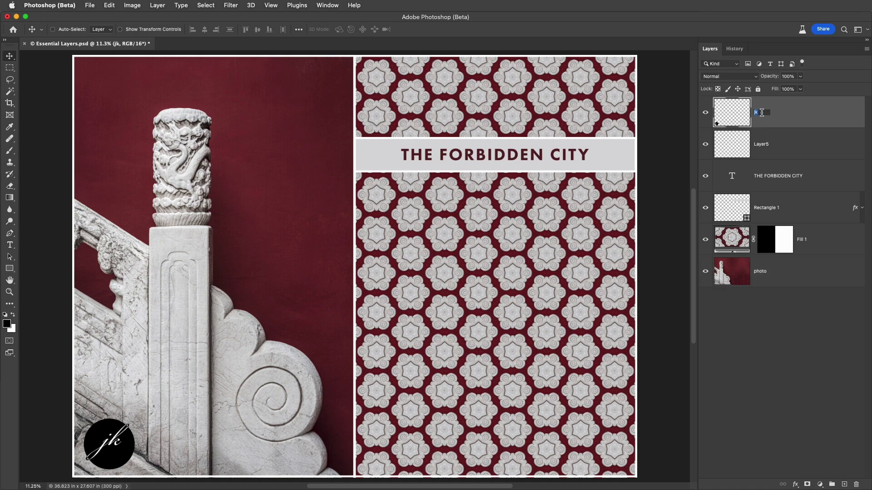
type("logo")
key("Tab")
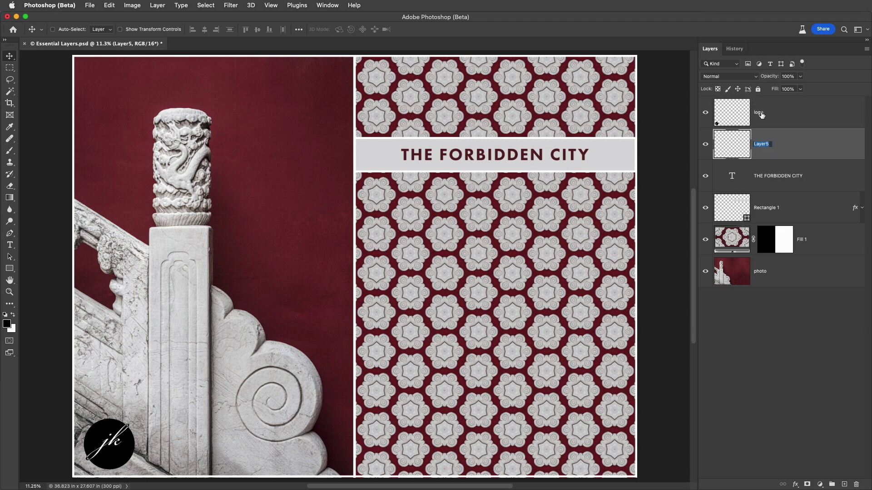
type("border")
key("shift+Tab")
key("Return")
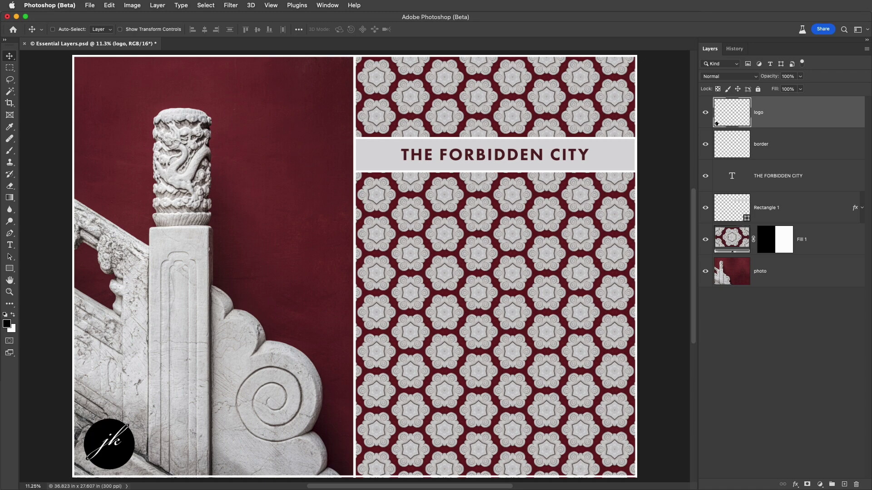
key("super+shift+n")
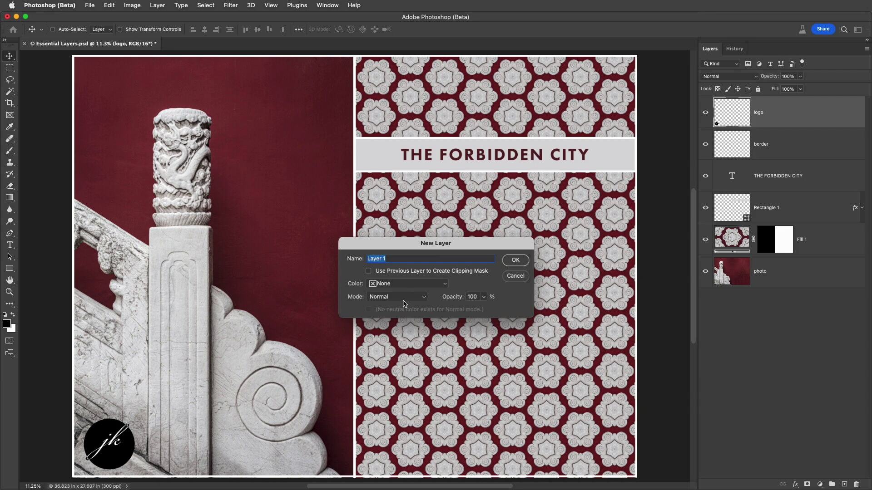
Step: Cancel the New Layer dialog and add empty Layer 1 and Layer 2 without prompts
left_click(515, 276)
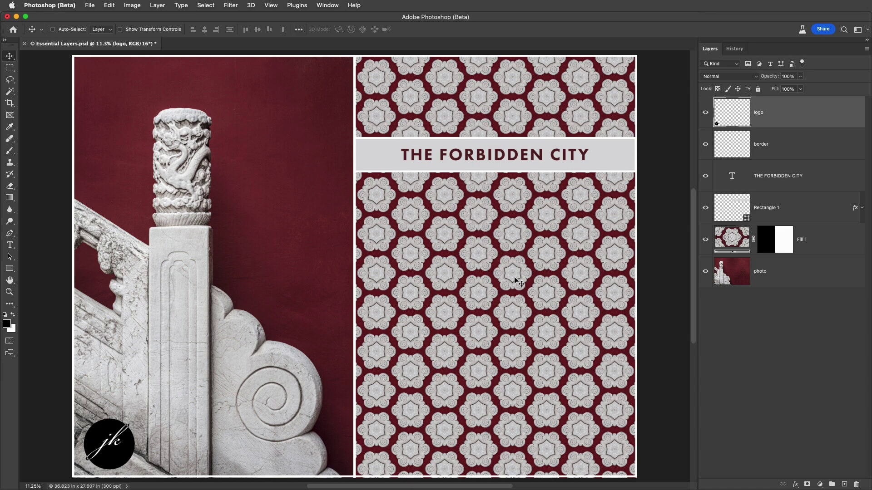
key("super")
key("super+shift+alt+n")
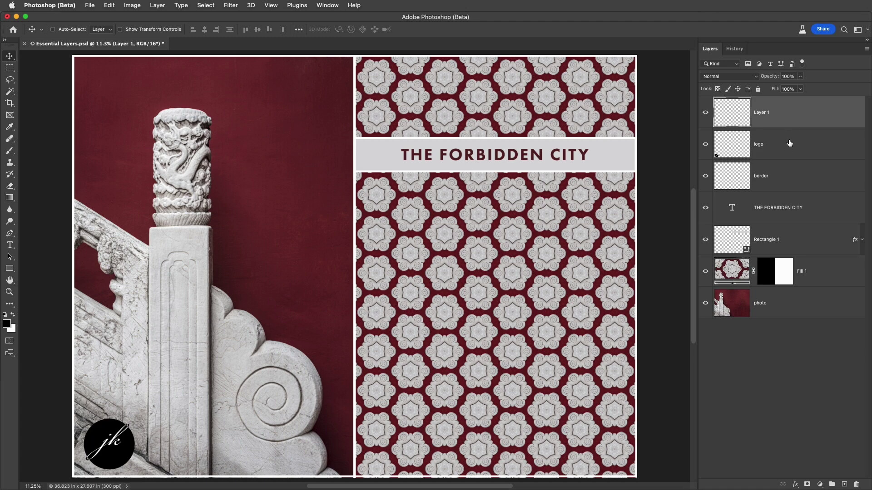
key("super")
left_click(844, 485, "super")
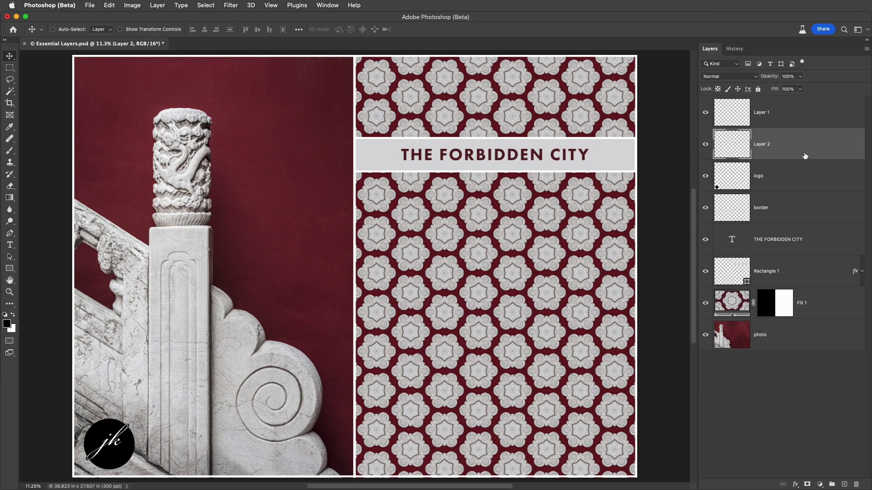
Step: Delete empty Layer 1 and Layer 2, then make two copies of the logo layer
left_click(796, 112, "shift")
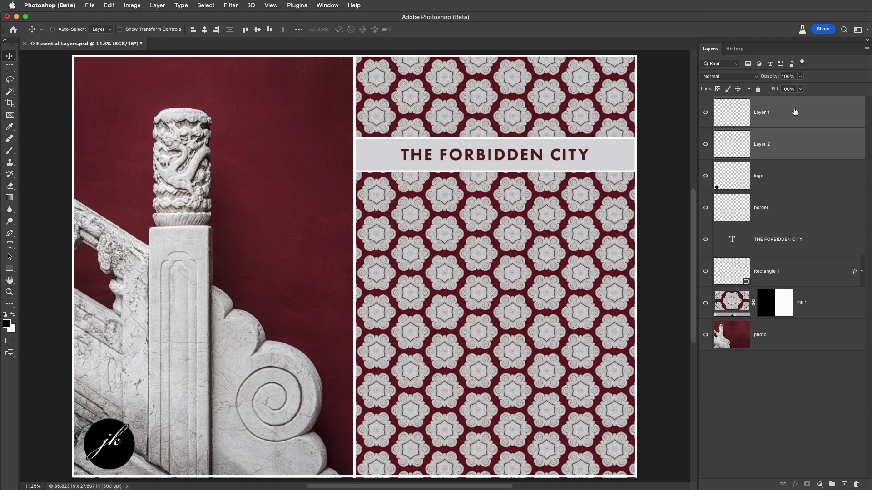
key("Delete")
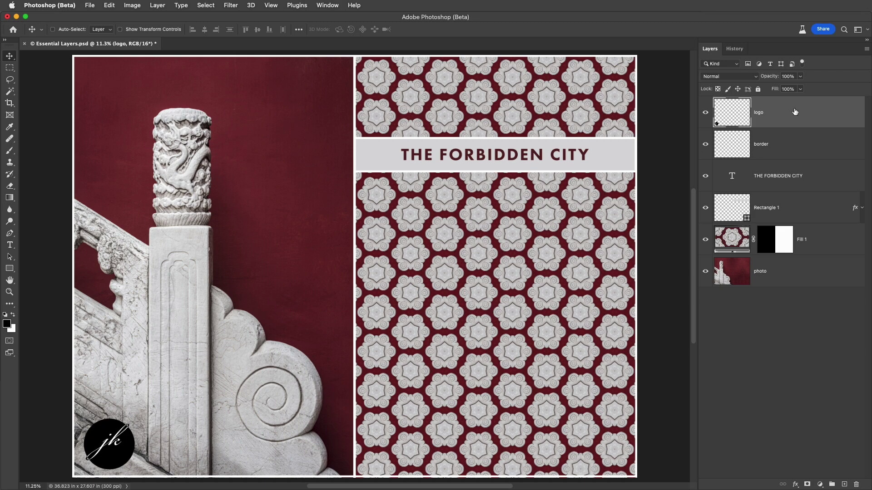
key("super+j")
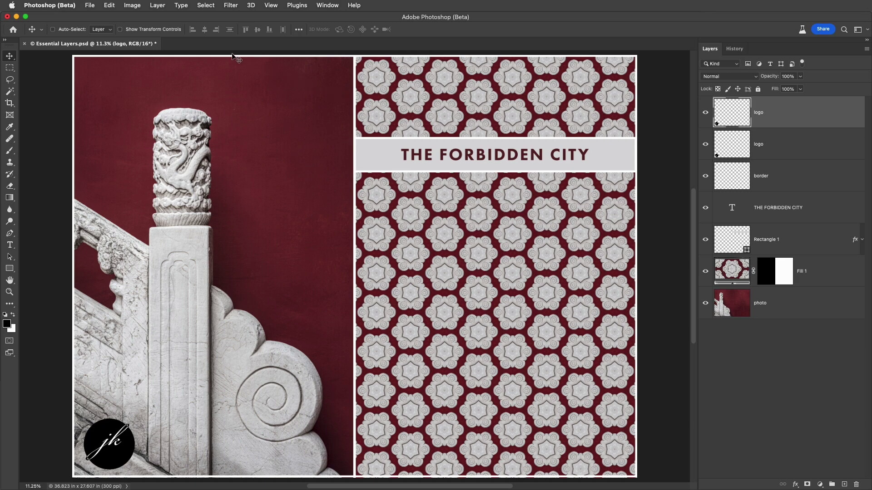
left_click(158, 6)
mouse_move(165, 18)
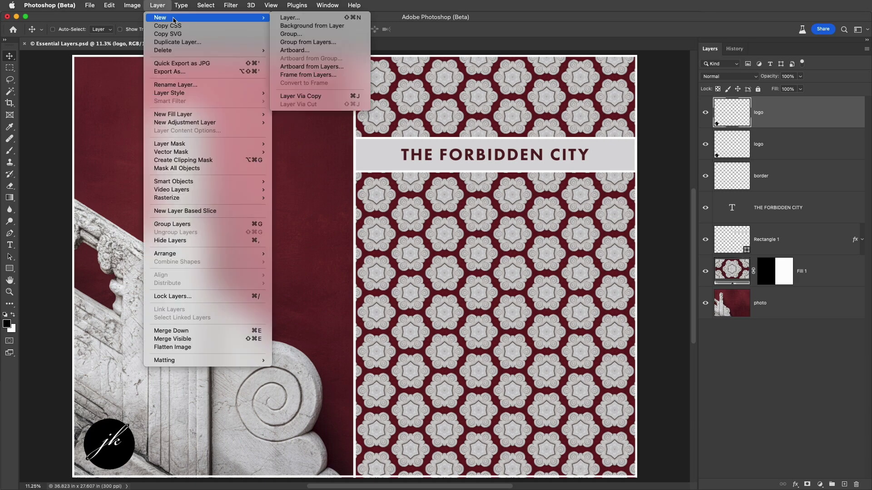
left_click(338, 100)
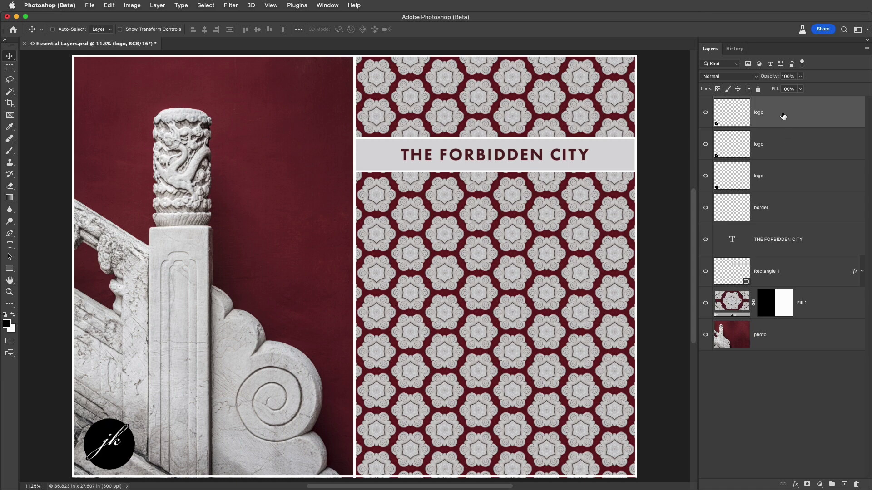
Step: Move a logo copy between border and the title, then merge all three logo layers
left_click_drag(783, 118, 779, 229)
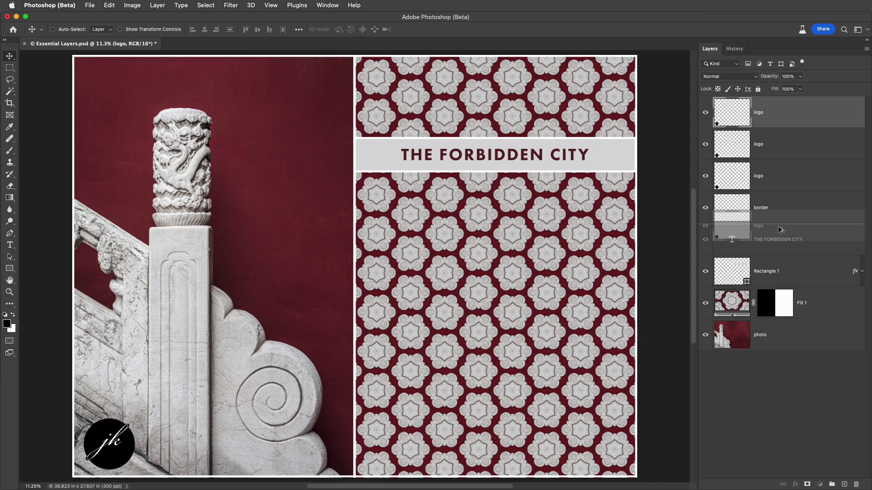
left_click_drag(780, 229, 779, 230)
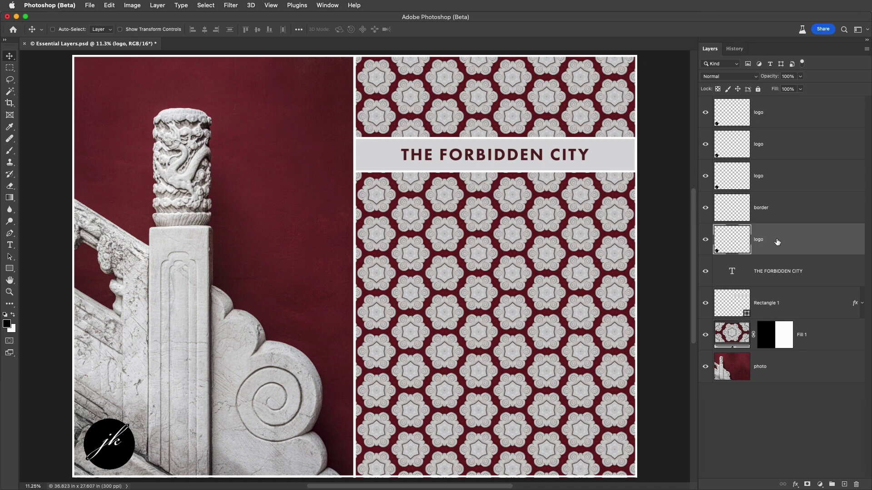
key("super")
left_click(788, 149, "super")
left_click(789, 118, "super")
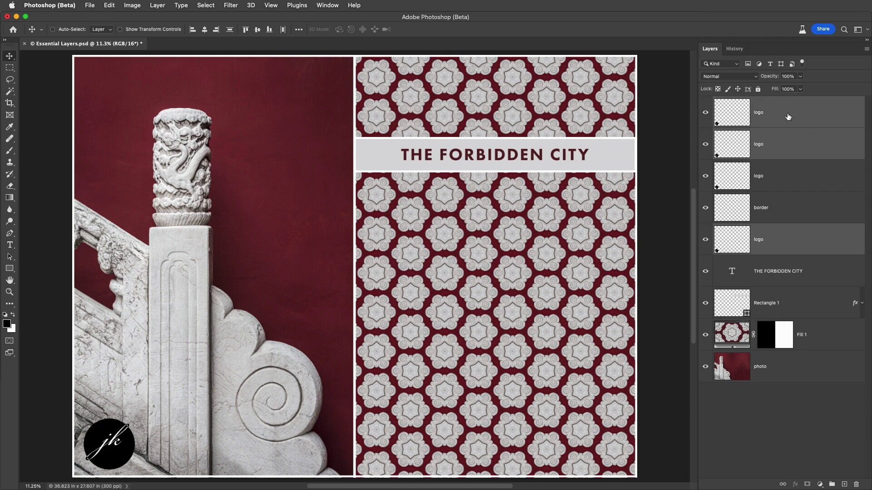
key("super+e")
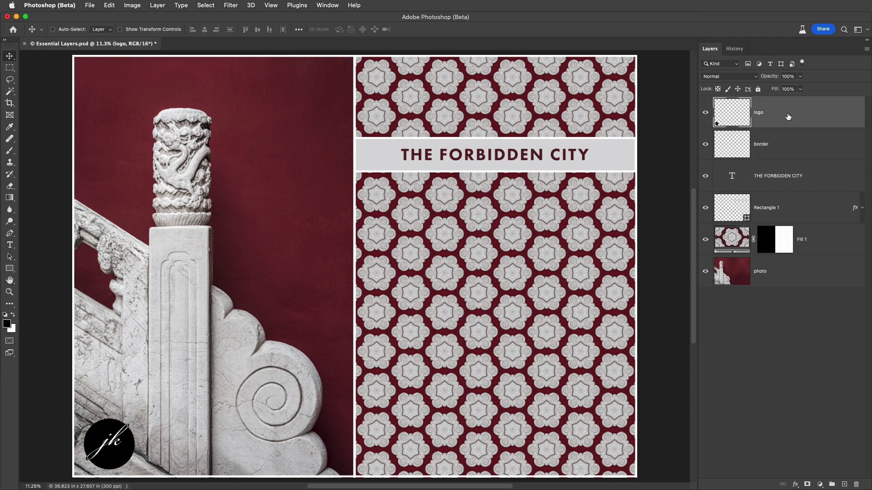
Step: Set the Fill 1 pattern layer's blend mode to Hard Light
left_click(821, 243)
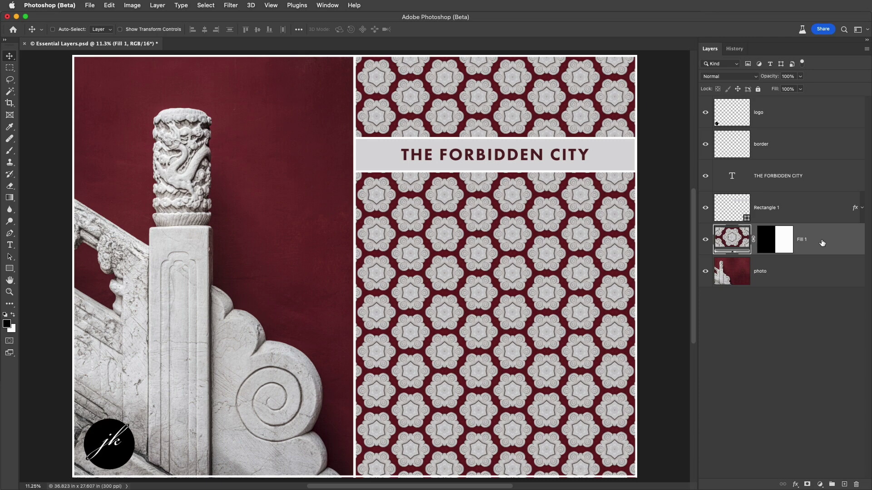
left_click(732, 76)
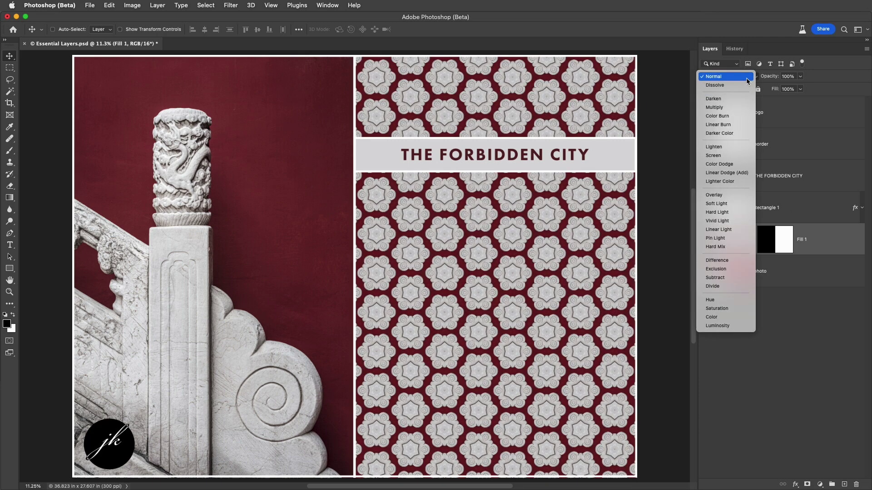
left_click(747, 80)
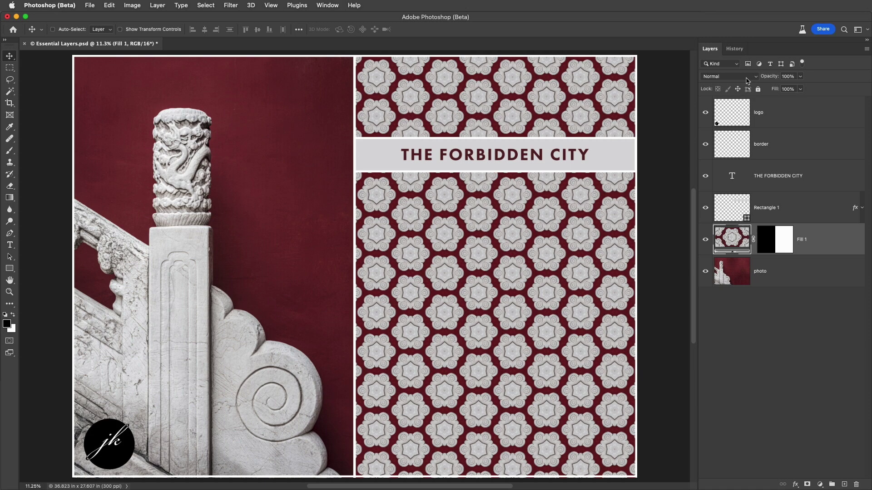
scroll(747, 78, "down", 5)
scroll(747, 80, "down", 5)
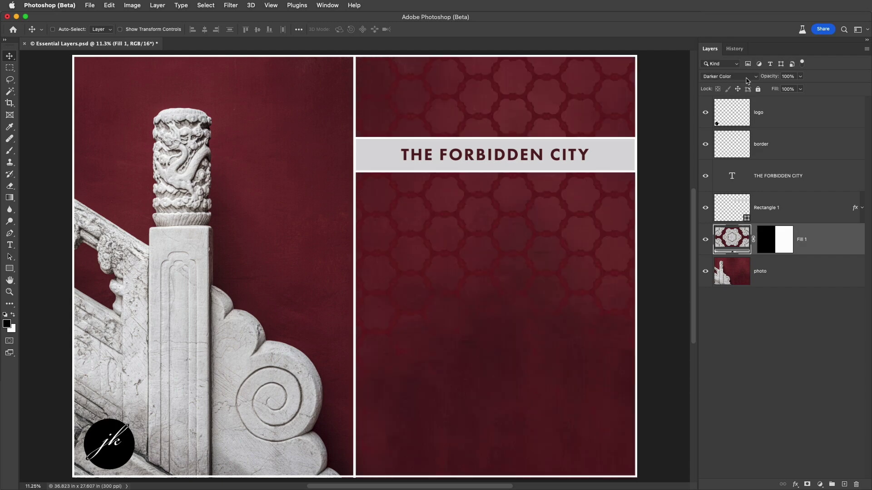
scroll(747, 80, "down", 3)
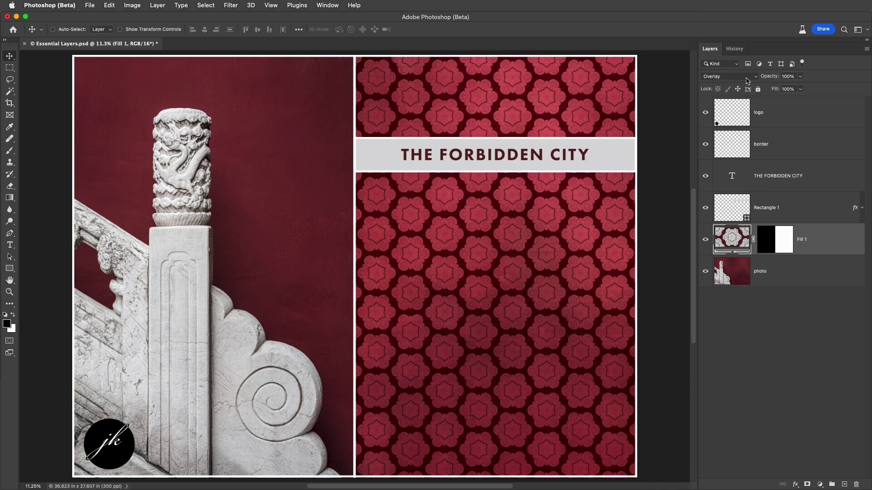
scroll(747, 81, "down", 3)
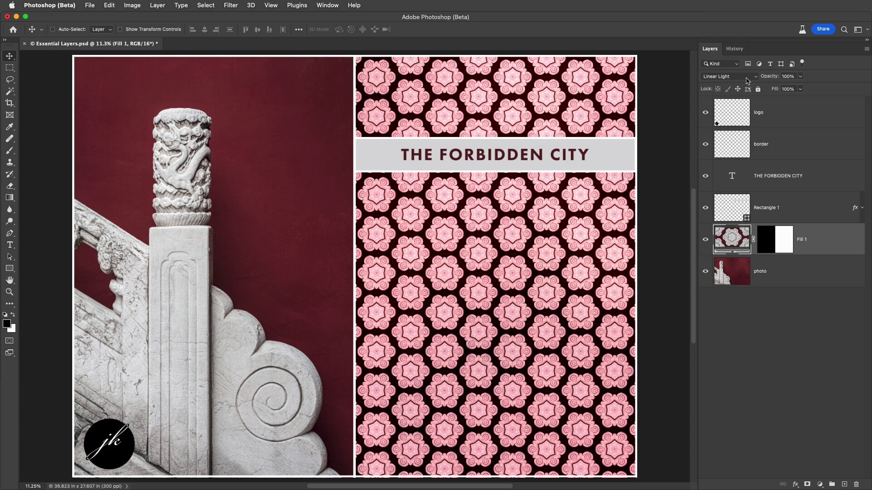
scroll(747, 81, "up", 2)
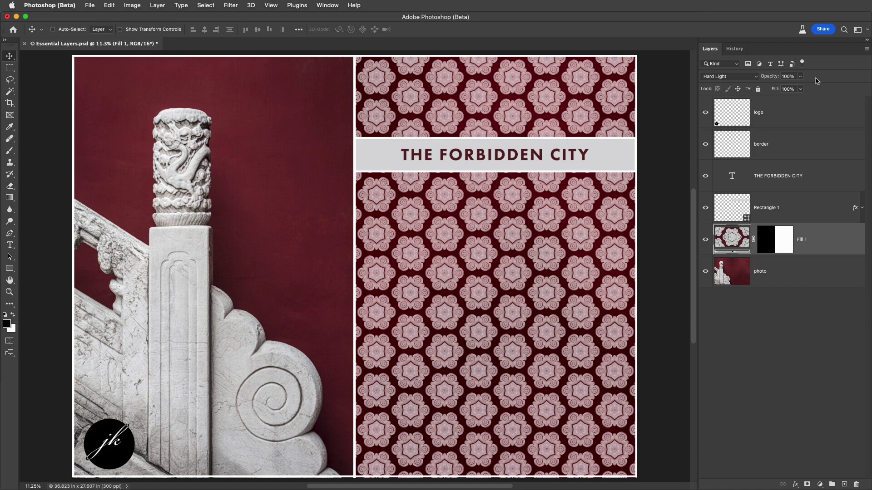
Step: Test Fill 1's opacity at 50% and 0%, ending at 100%
key("5")
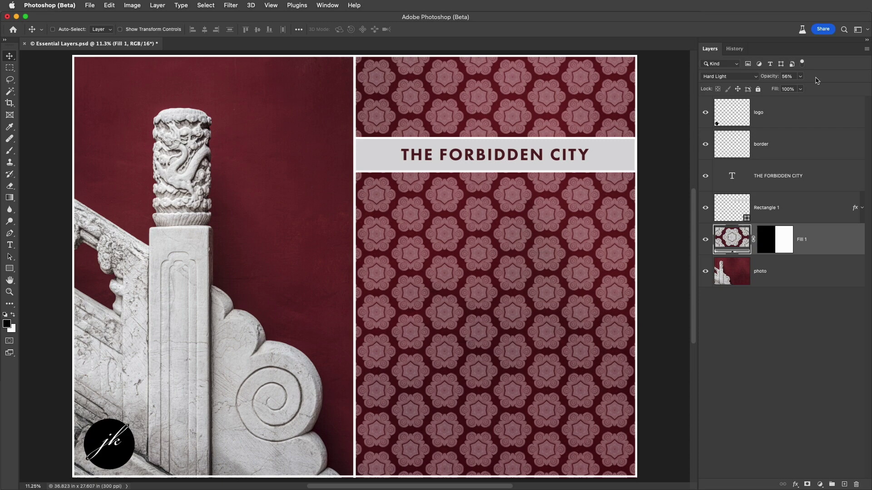
key("0")
key("0")
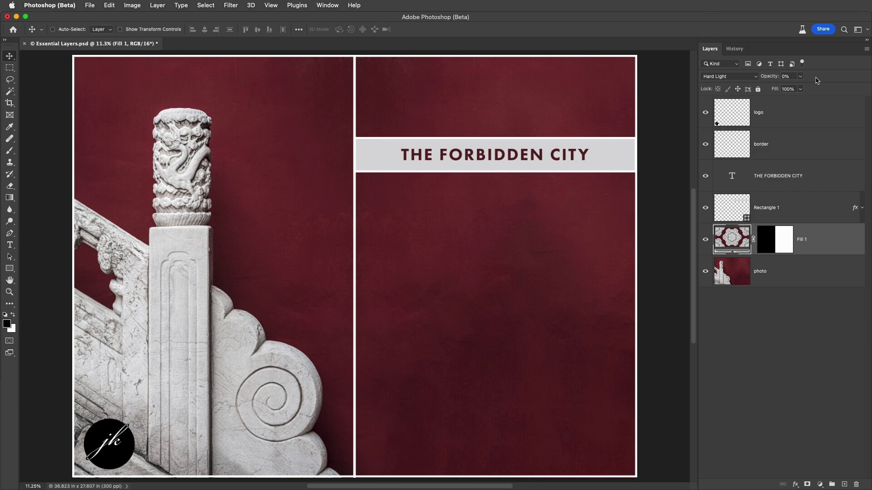
key("0")
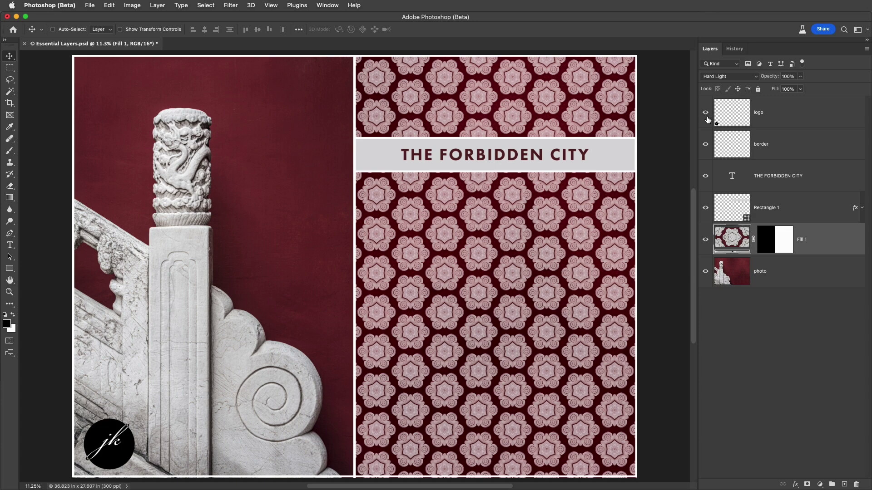
Step: Toggle the logo's visibility, then hide and show logo, border and THE FORBIDDEN CITY together
left_click(705, 113)
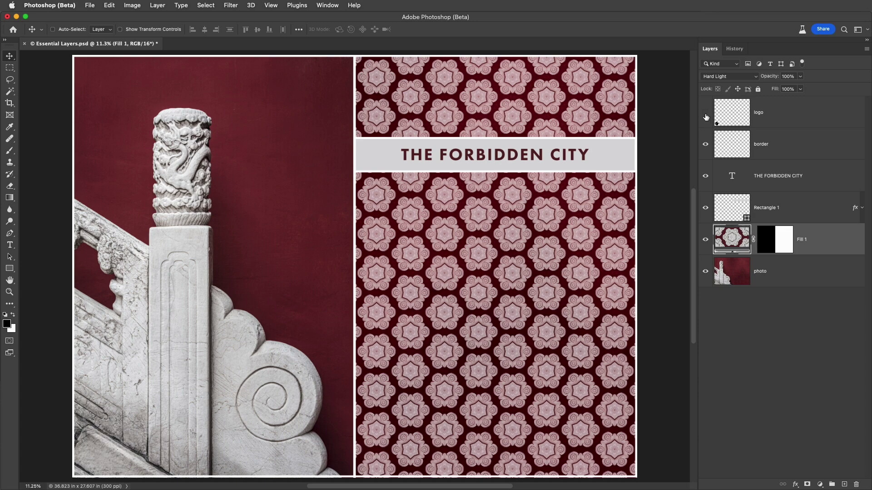
left_click(706, 114)
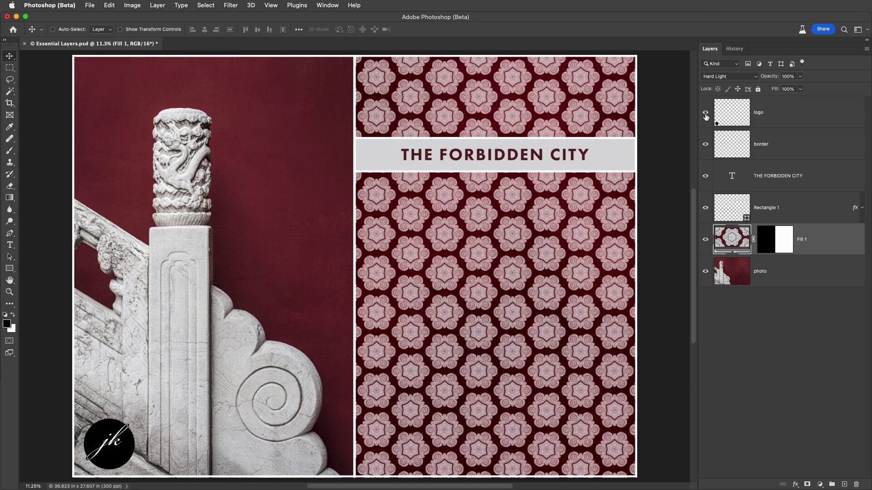
left_click(782, 117)
left_click(784, 144, "super")
left_click(811, 175, "super")
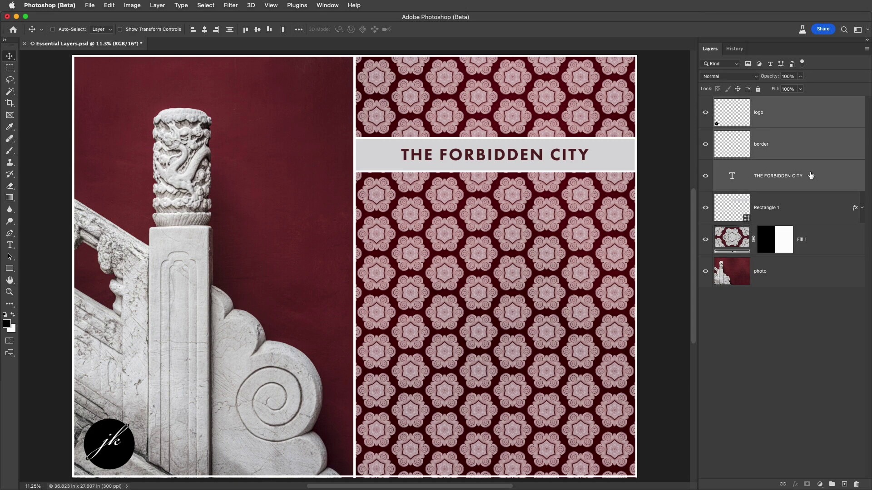
key("super+comma")
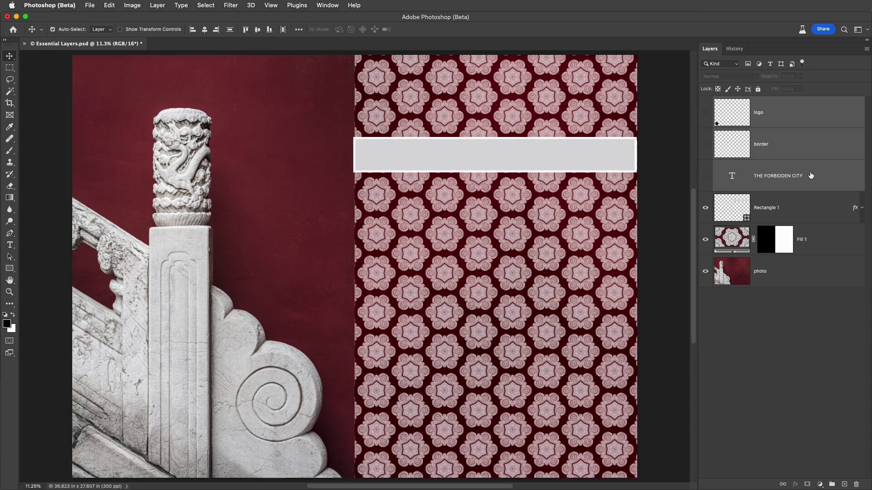
key("super+comma")
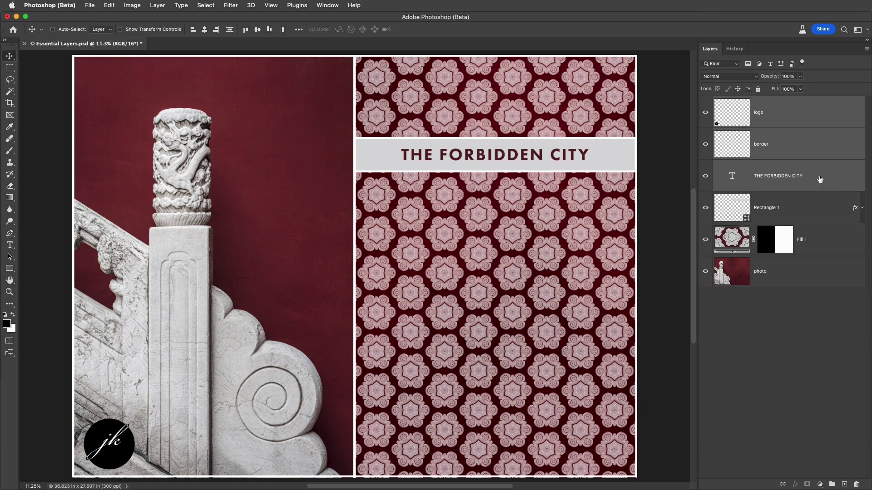
Step: Give the logo, border and THE FORBIDDEN CITY layers an Orange colour label
right_click(822, 177)
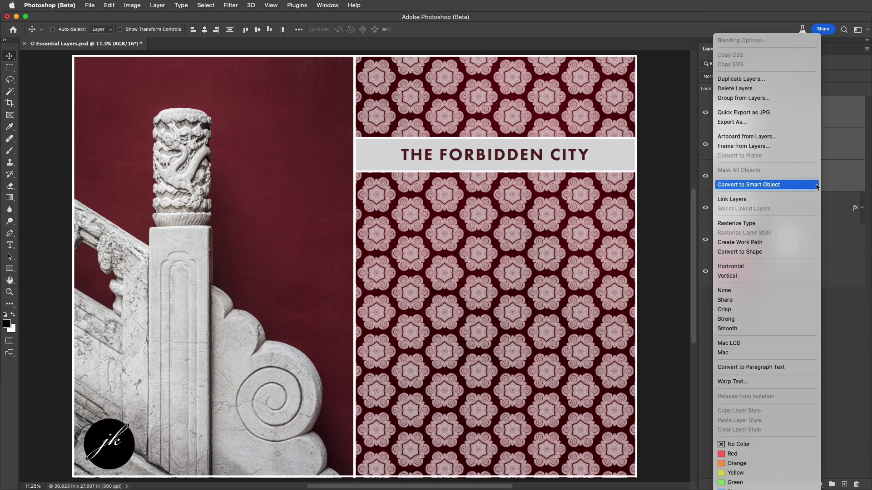
left_click(745, 464)
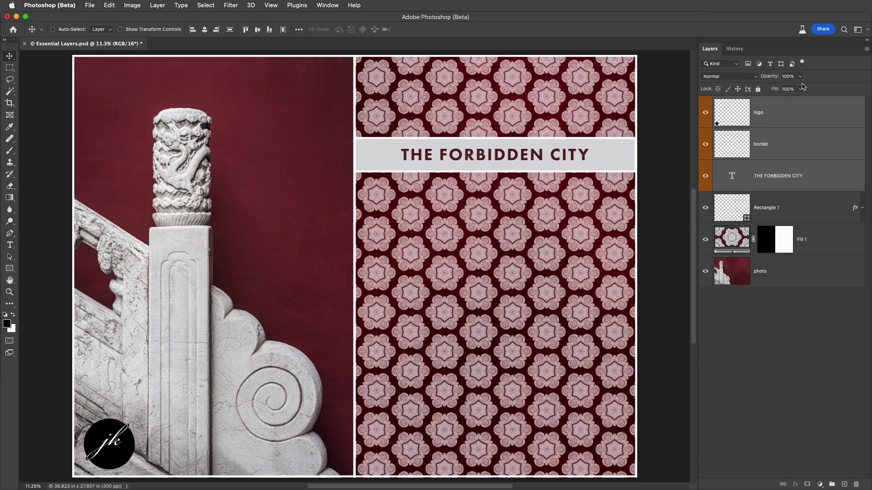
Step: Set the Layers panel thumbnail contents to Layer Bounds
left_click(867, 50)
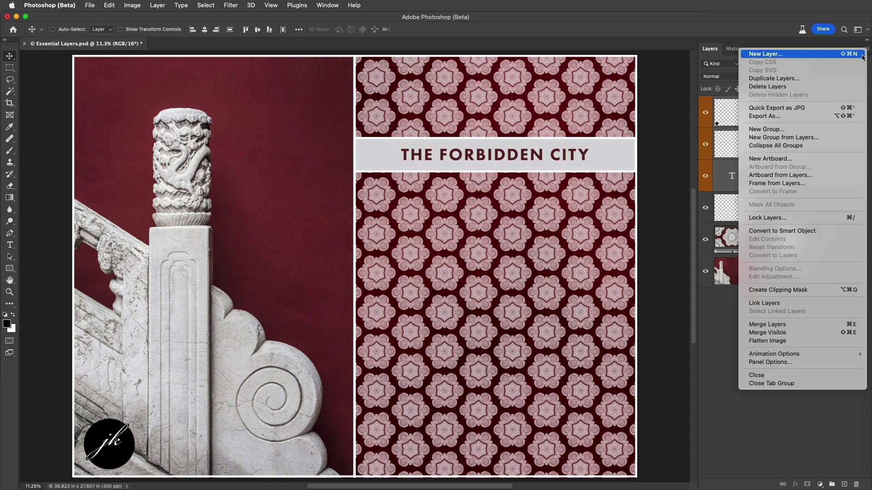
left_click(809, 364)
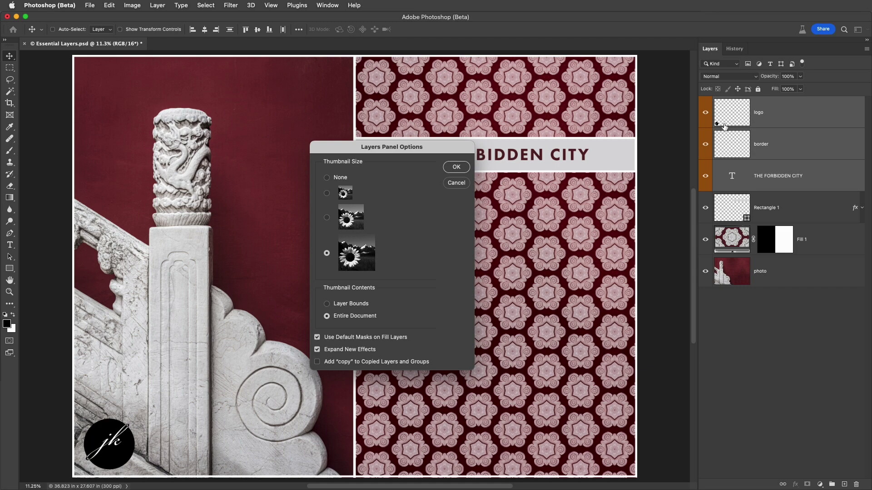
left_click(355, 306)
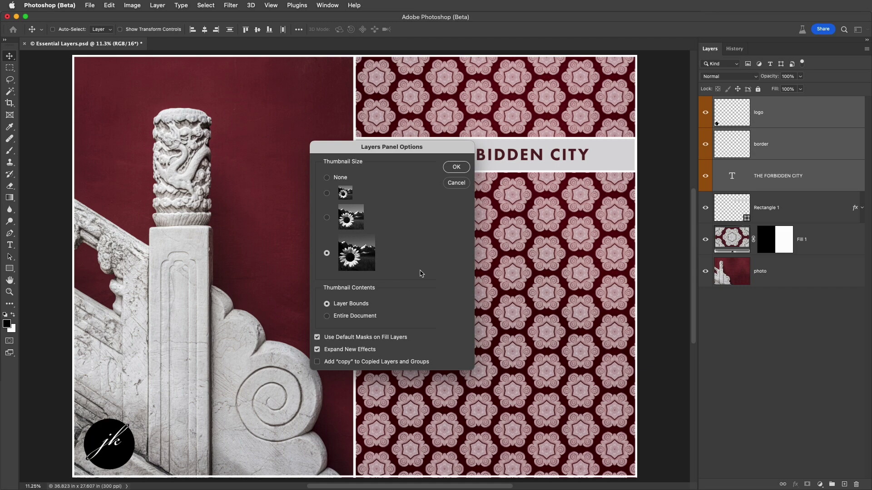
left_click(456, 167)
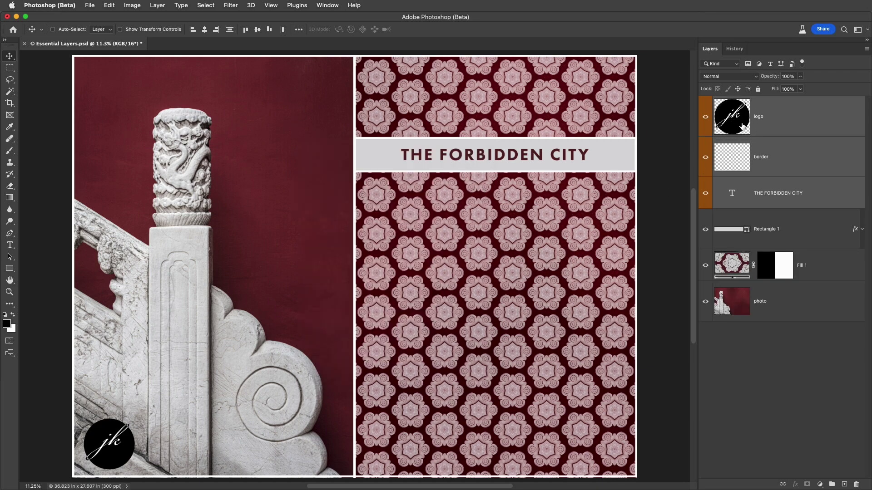
Step: Toggle the jk logo's visibility off and on twice
left_click(706, 120)
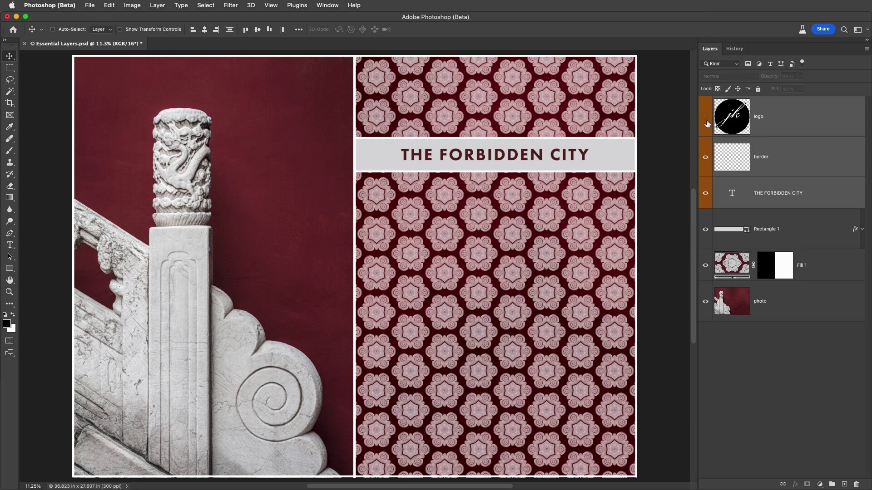
left_click(706, 121)
left_click(706, 121)
left_click(706, 120)
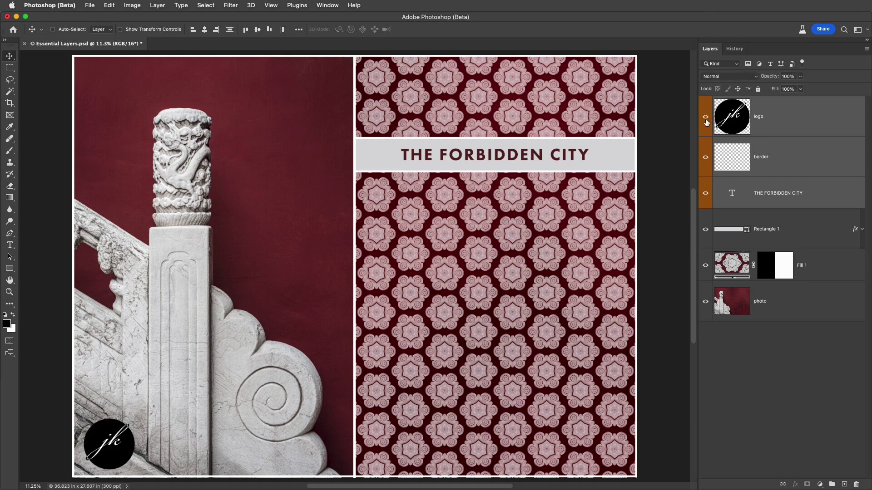
Step: In the History panel options, turn off Make Layer Visibility Changes Undoable
left_click(736, 51)
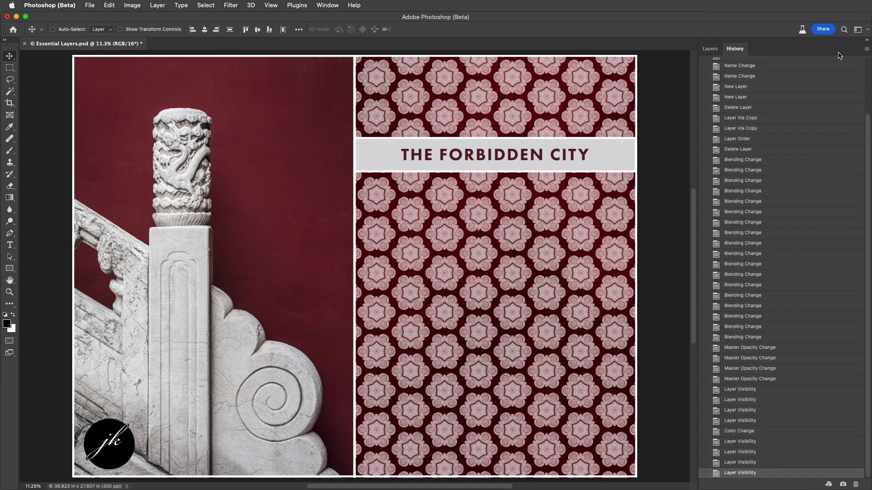
left_click(866, 49)
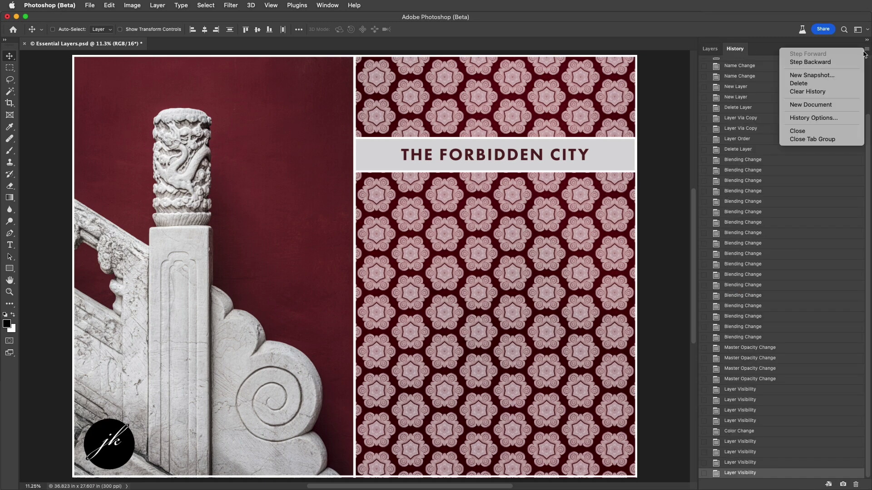
left_click(838, 118)
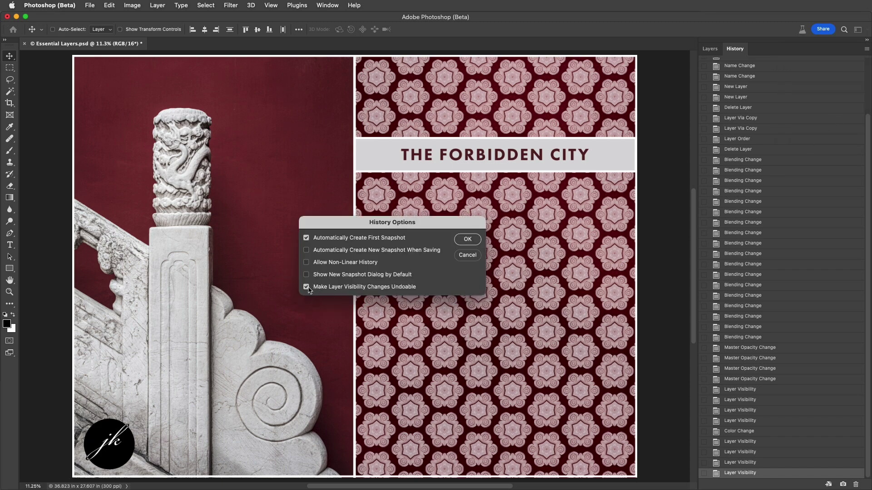
left_click(307, 287)
left_click(473, 240)
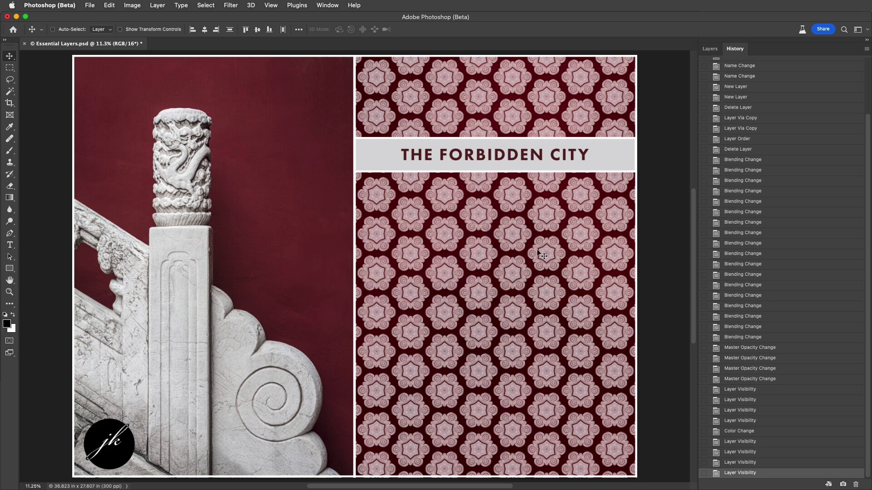